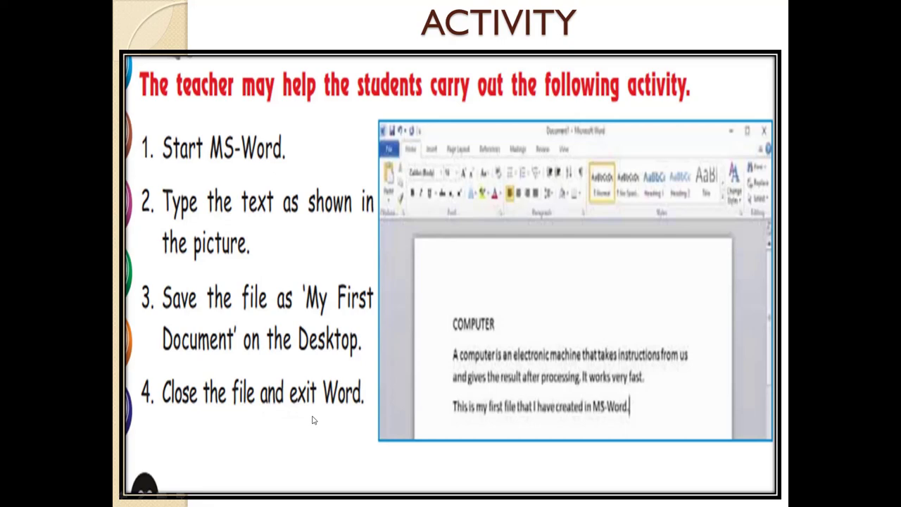
End the PowerPoint slide show, minimize PowerPoint, and bring up the Start menu's All apps list.
key(Escape)
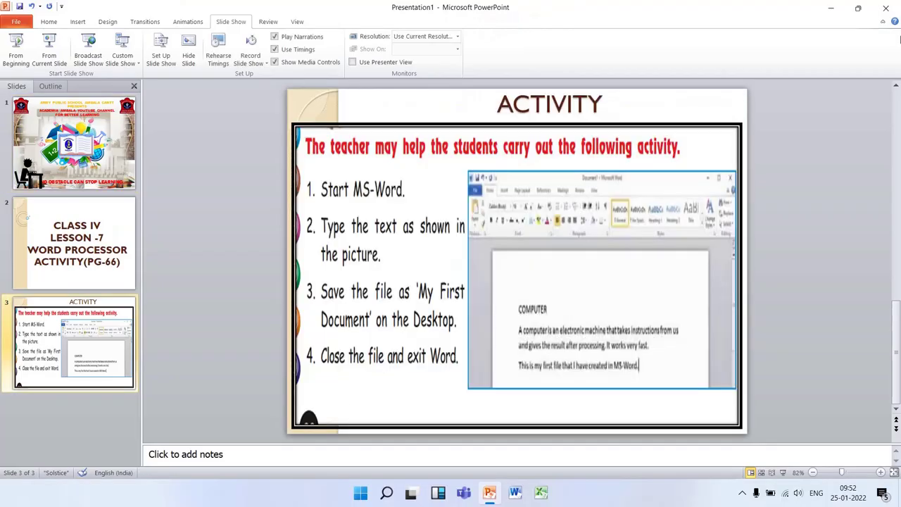
click(830, 9)
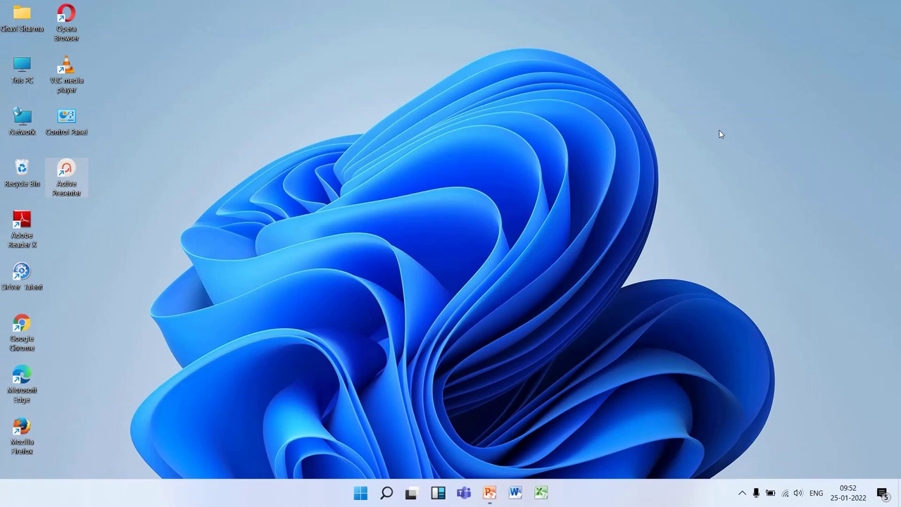
click(362, 493)
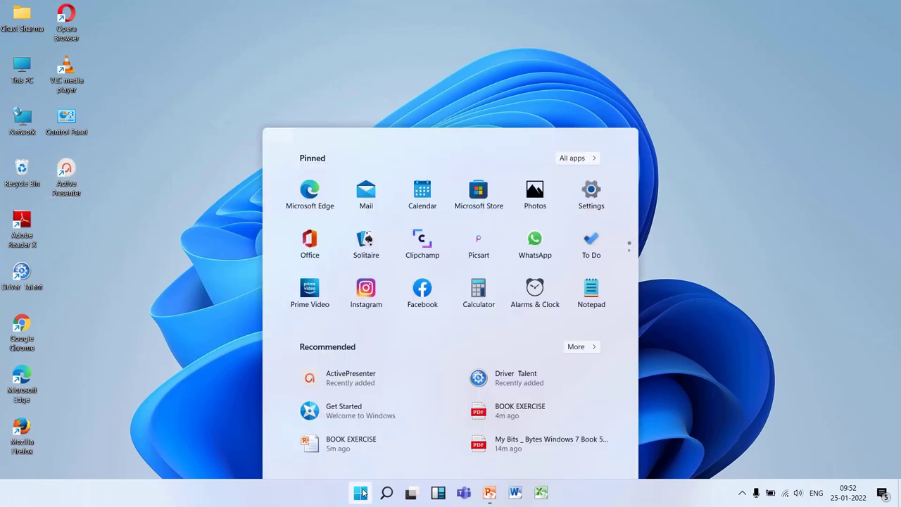
click(581, 117)
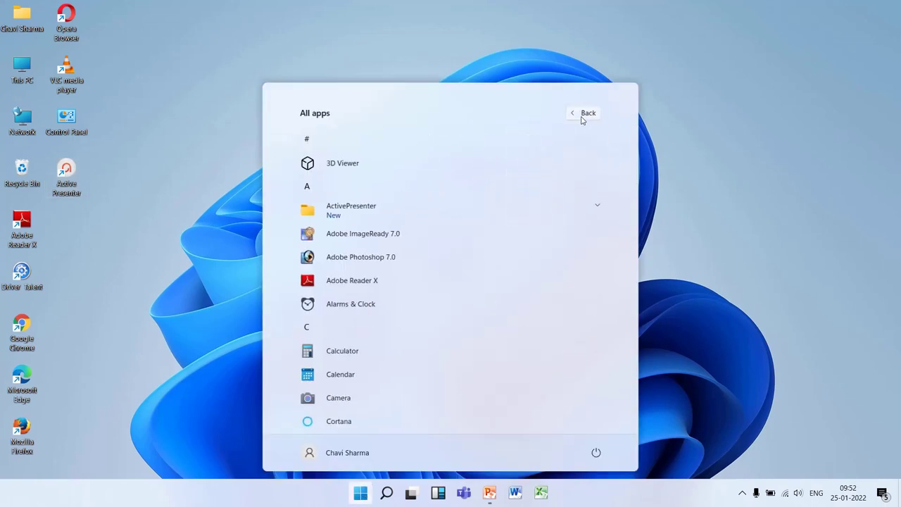
Launch Microsoft Word 2010 from the Microsoft Office folder.
scroll(634, 156, down, 1)
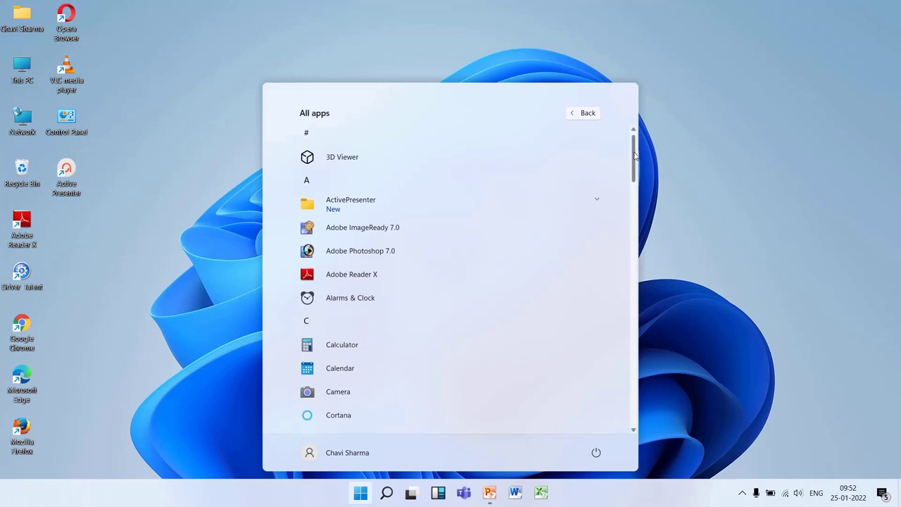
drag(634, 156, 639, 254)
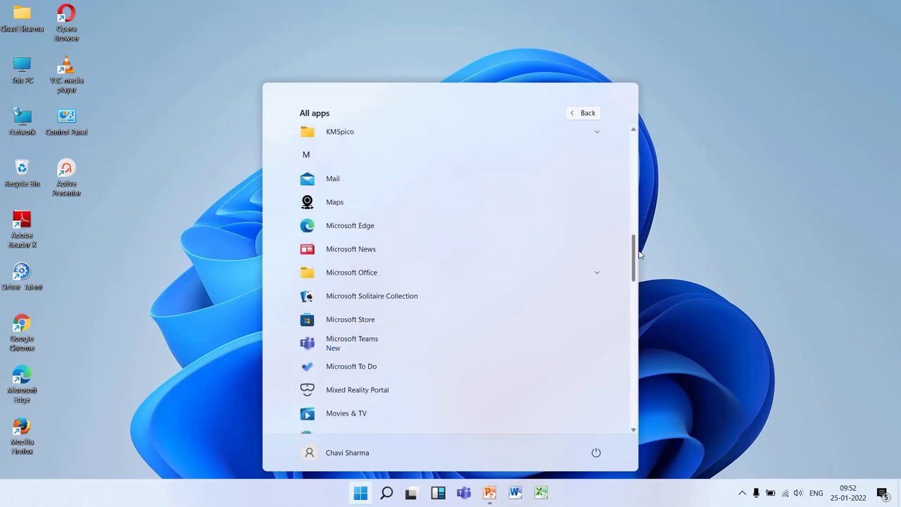
click(568, 280)
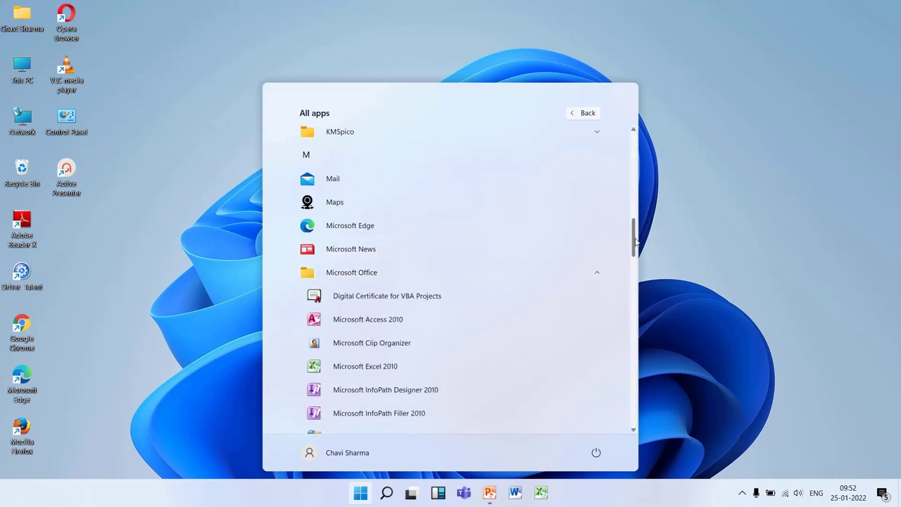
drag(635, 242, 635, 276)
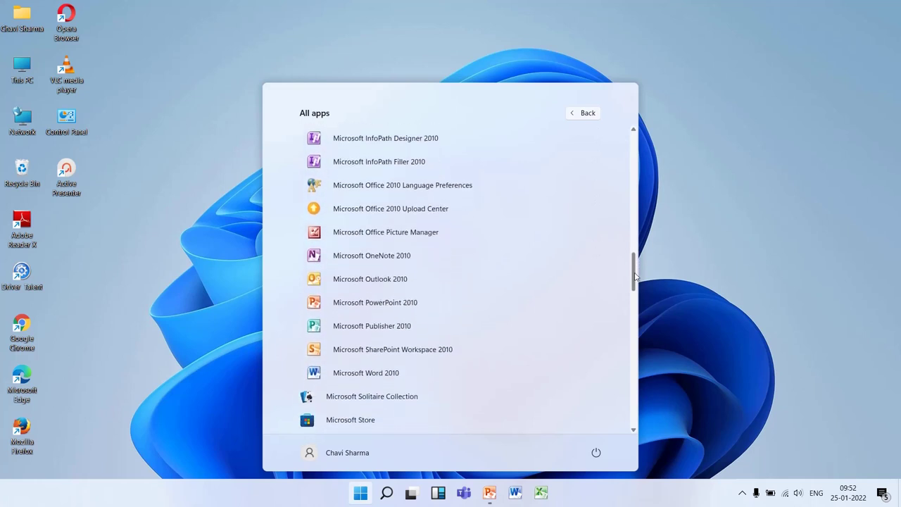
click(393, 378)
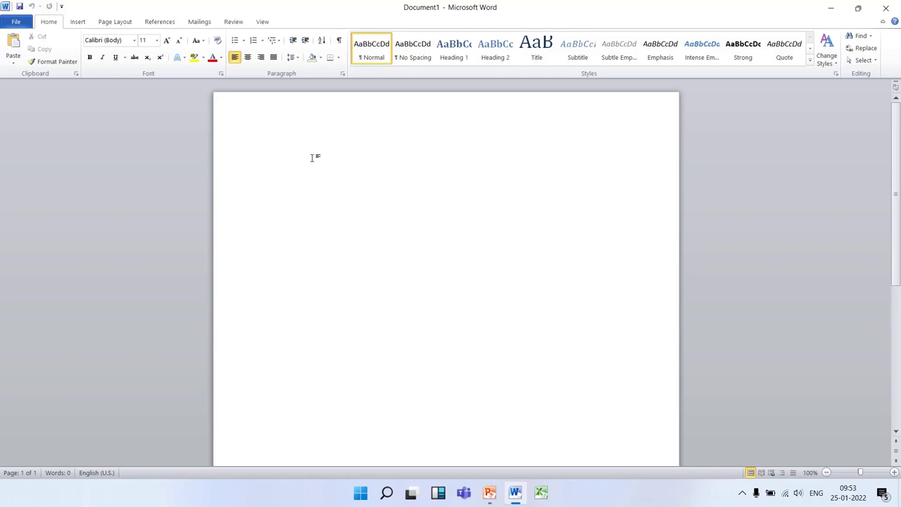
Type the heading COMPUTER and enlarge its font size by four steps.
text(COMPUTER)
drag(316, 156, 269, 154)
click(166, 40)
click(167, 41)
click(166, 41)
click(166, 40)
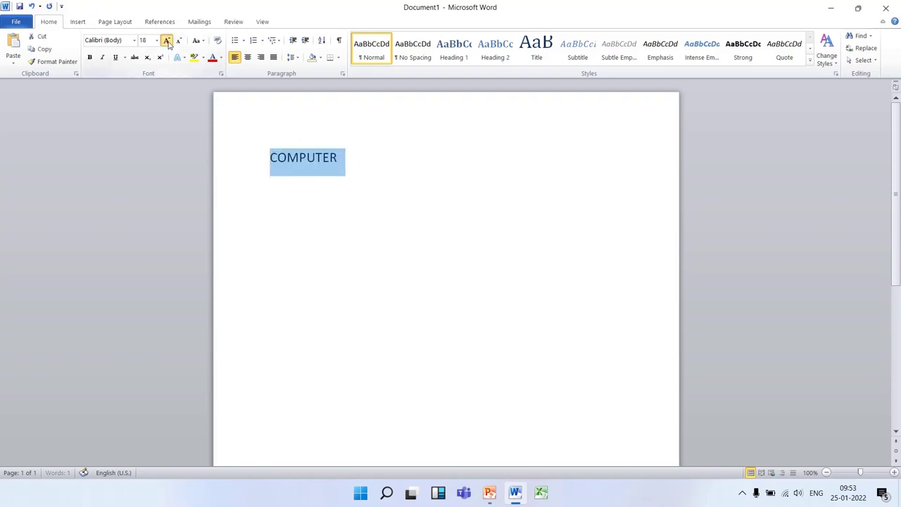
click(167, 40)
click(166, 40)
click(166, 40)
click(166, 40)
click(167, 40)
click(418, 178)
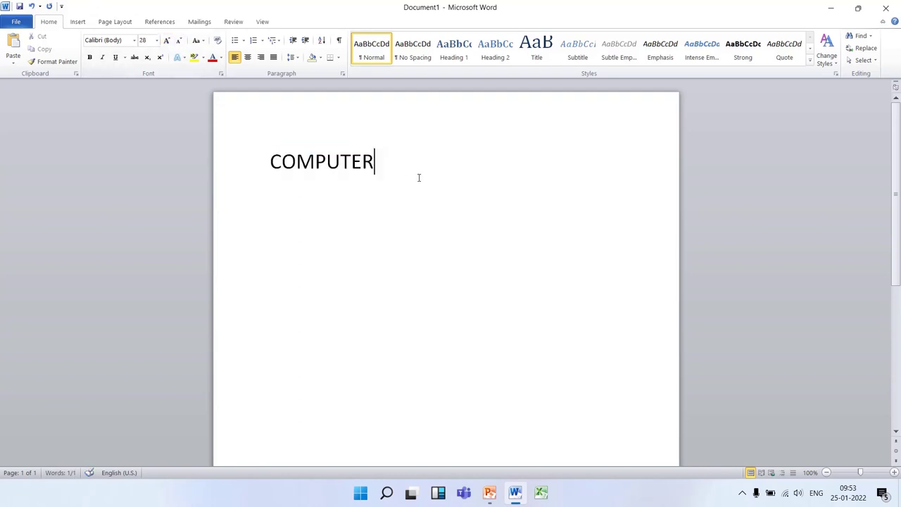
On a new line, type 'Computer is an electronic machine which takes input and gives output after processing.'.
key(Return)
text(Compute)
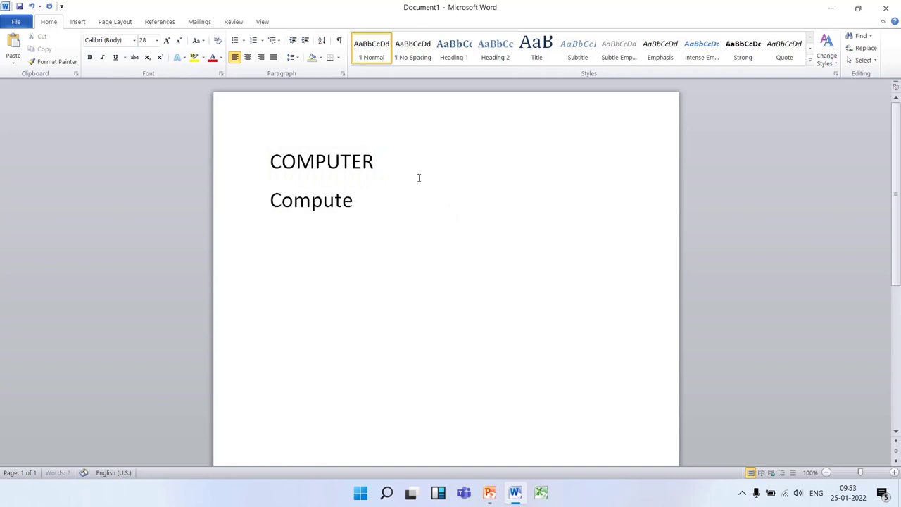
text(r is an electron)
key(BackSpace)
text(on)
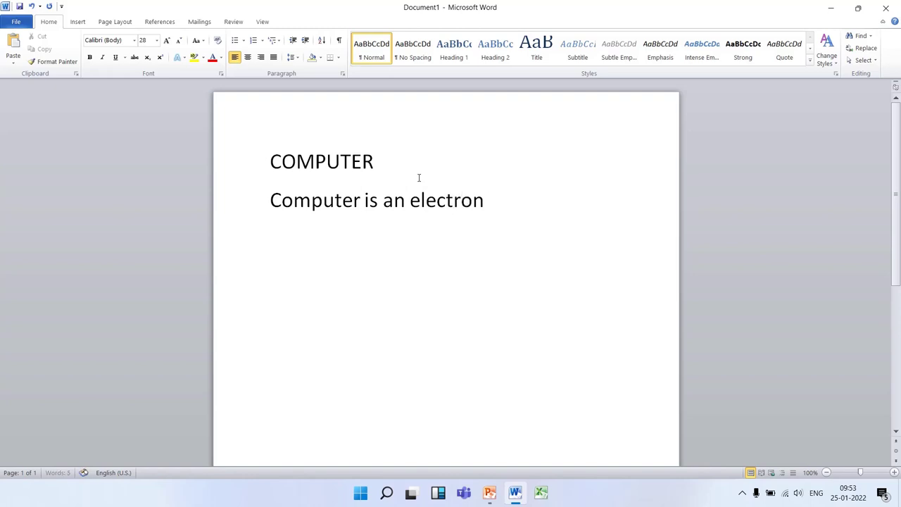
text(ic mach)
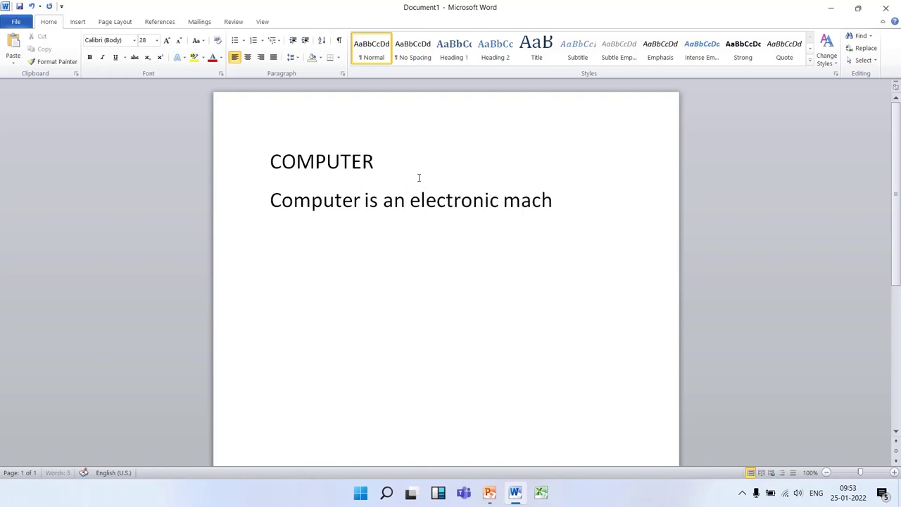
text(ine which)
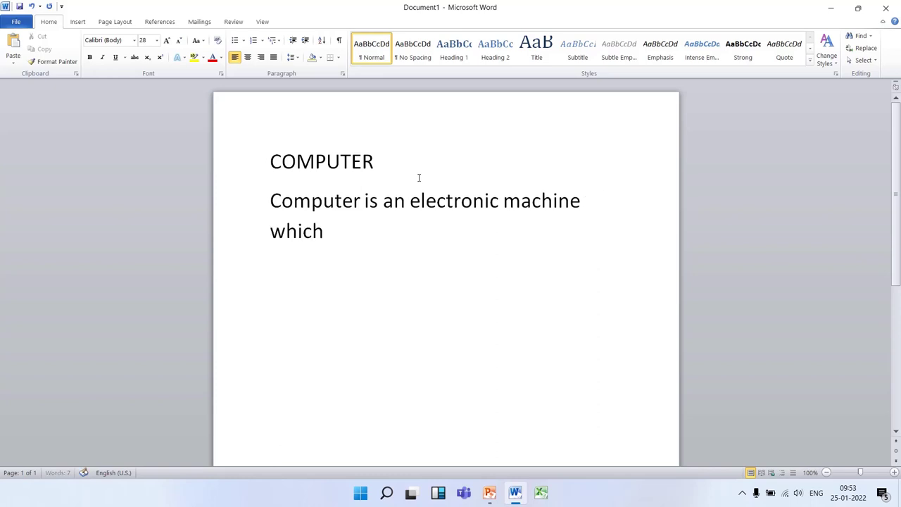
text( takes and)
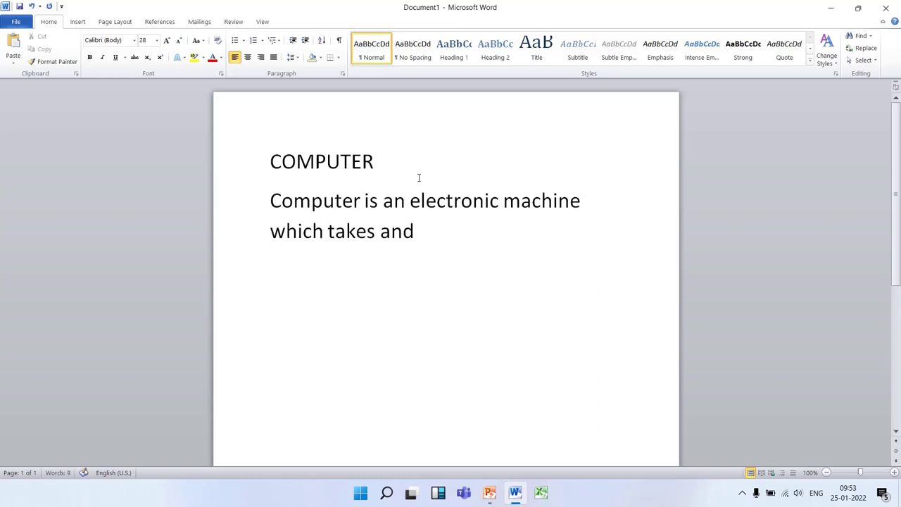
key(BackSpace)
key(BackSpace)
key(BackSpace)
text(input)
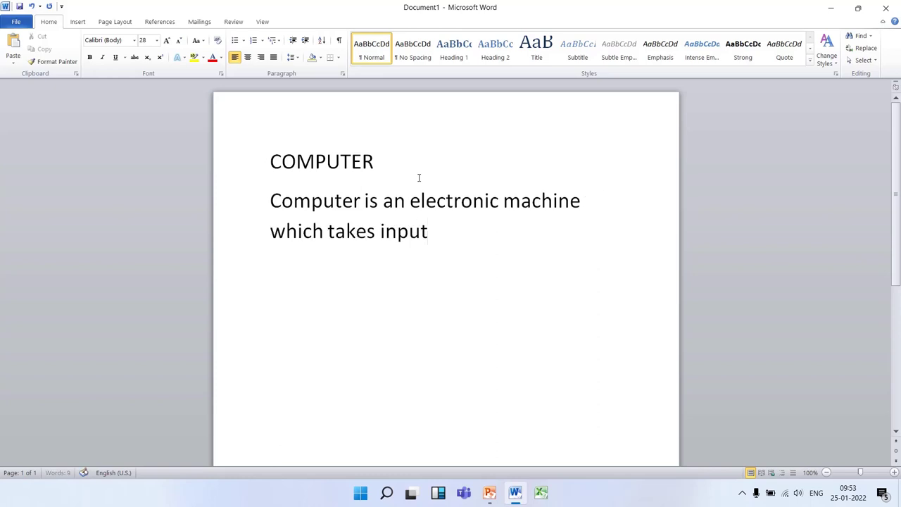
text( and gives )
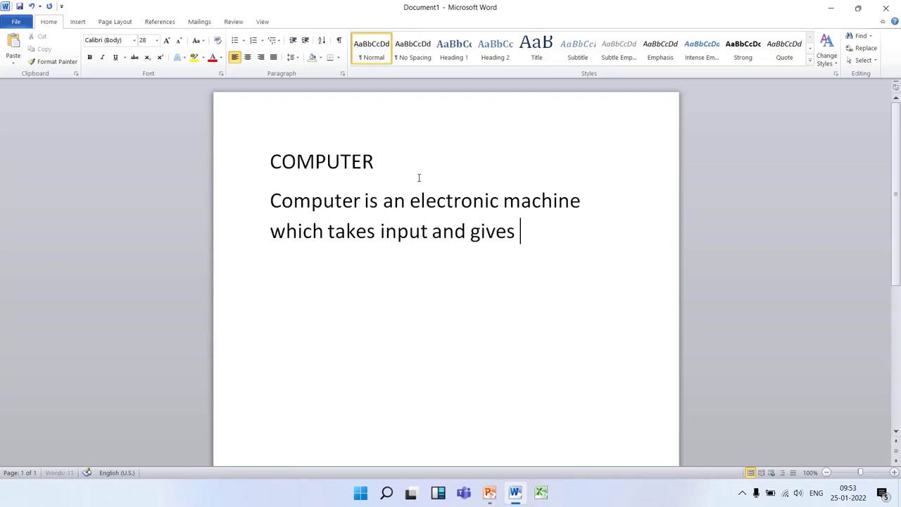
text(output after proc)
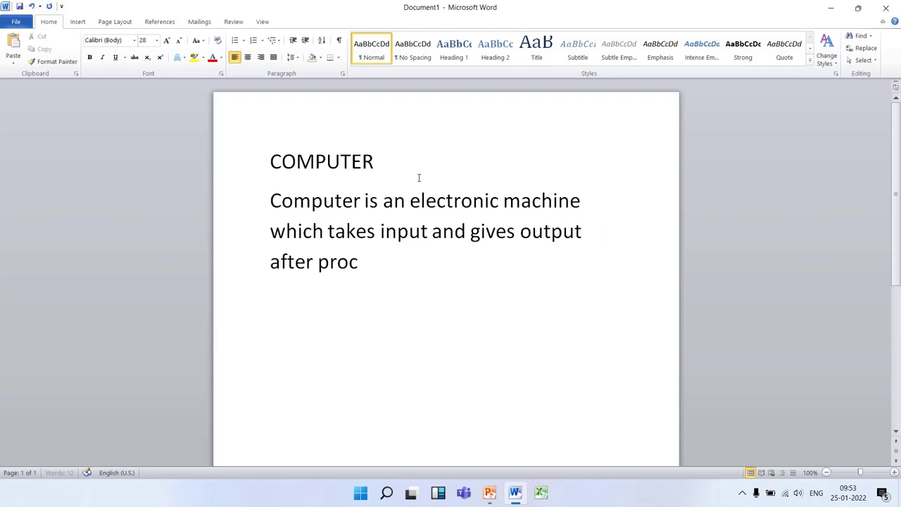
text(essing.)
Add the line 'This is my first file created in Microsoft Word', correcting 'Micrsoft' to 'Microsoft'.
key(Return)
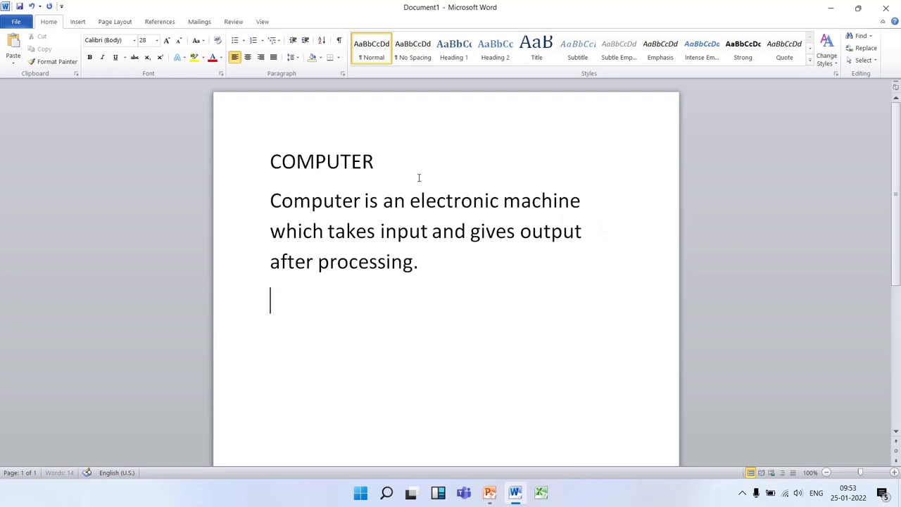
text(This is m)
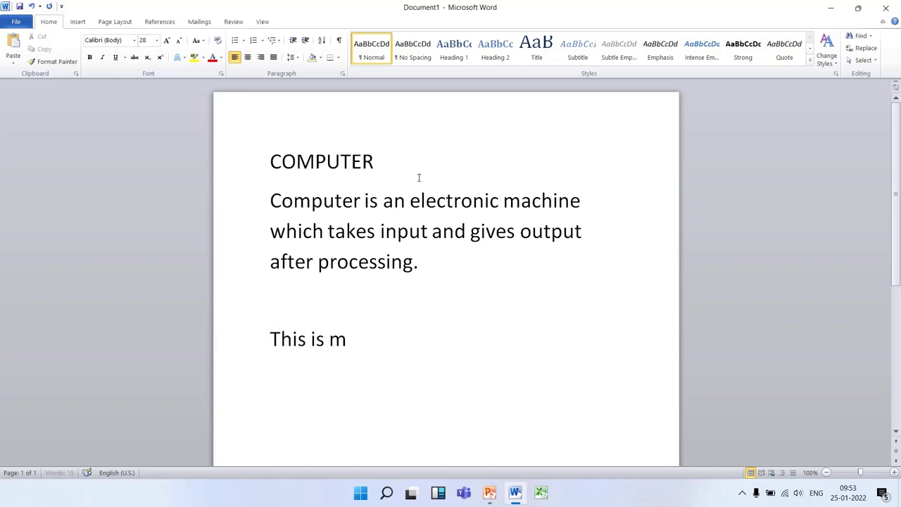
text(y first Fil)
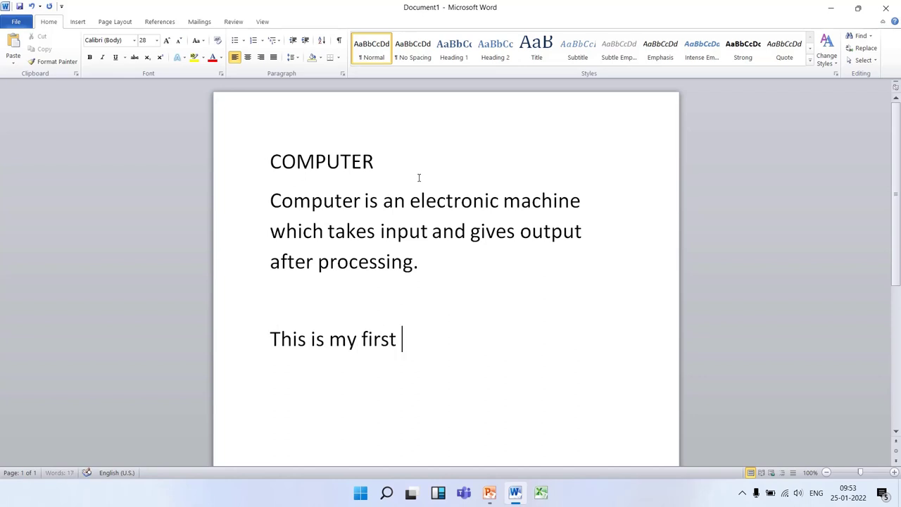
key(BackSpace)
key(BackSpace)
key(BackSpace)
text(file created in)
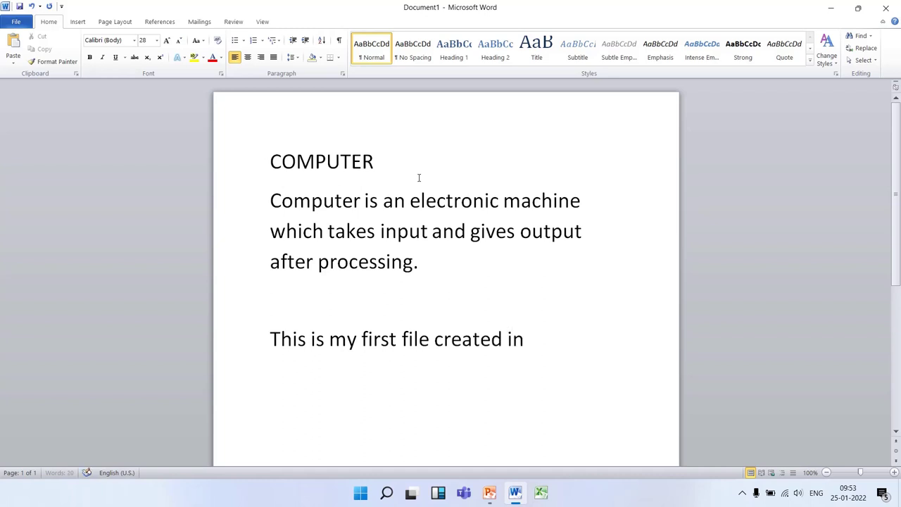
text( Micrsofot)
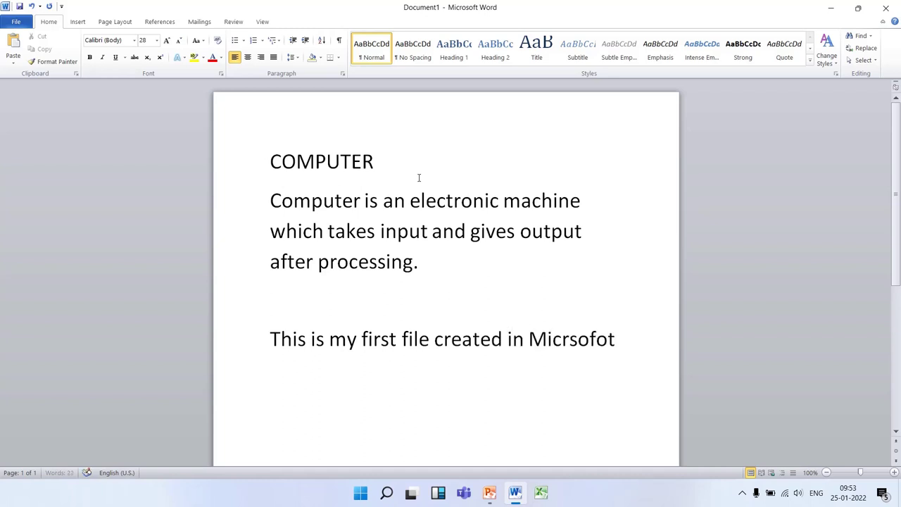
key(BackSpace)
key(BackSpace)
key(BackSpace)
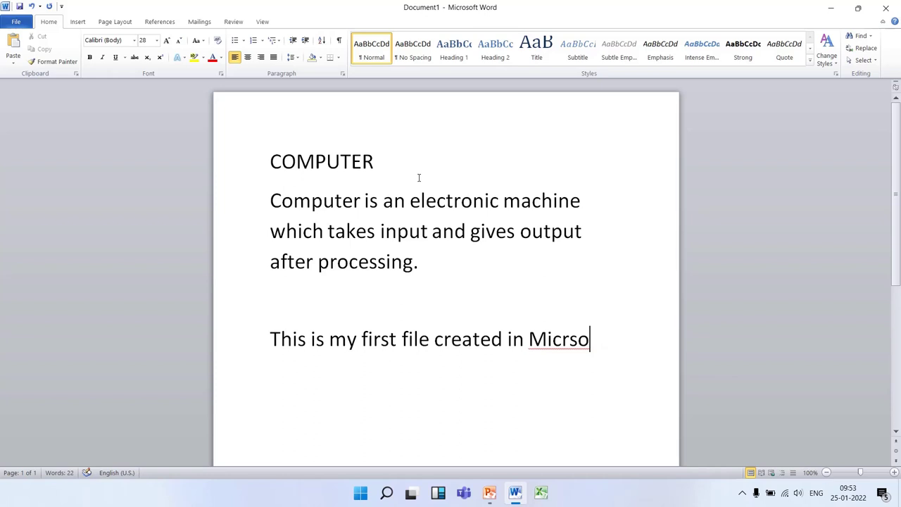
text(ft Word)
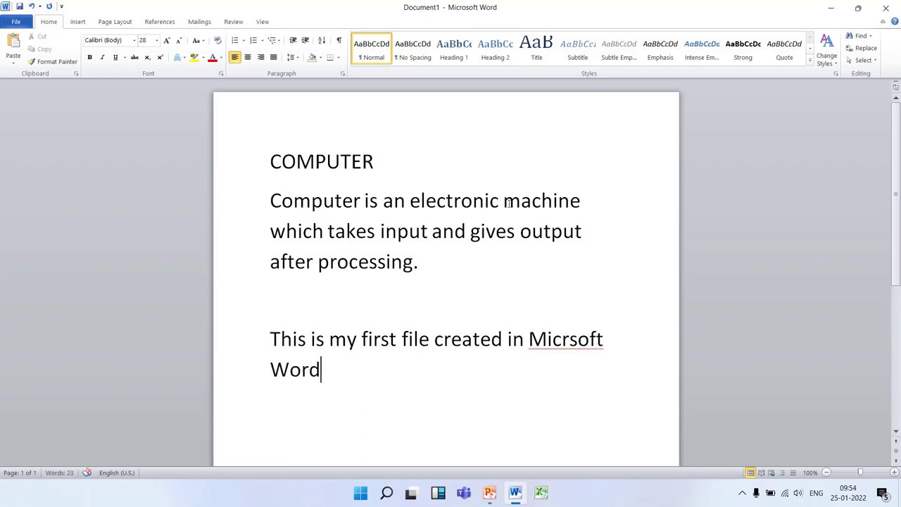
click(569, 340)
text(o)
click(265, 285)
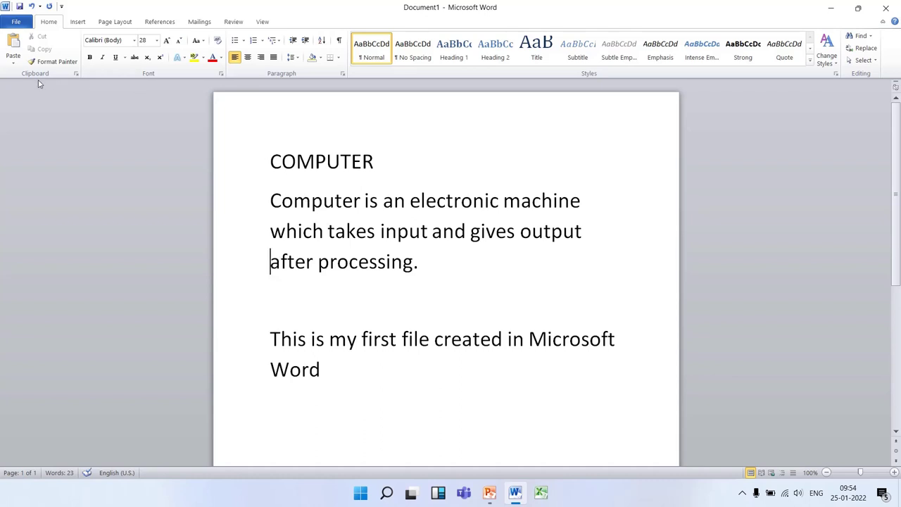
In the Save As dialog, name the file 'MY FIRST DOCUMENT' and choose Desktop as the location.
click(16, 23)
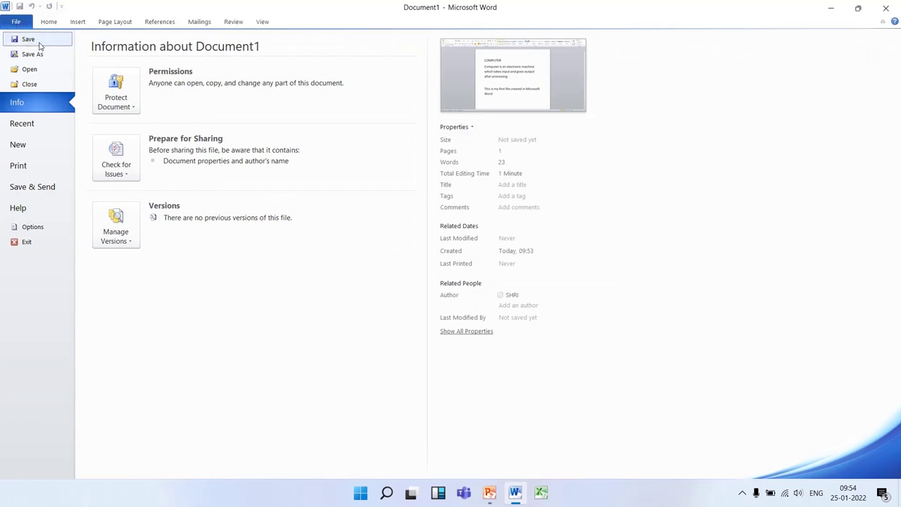
click(40, 44)
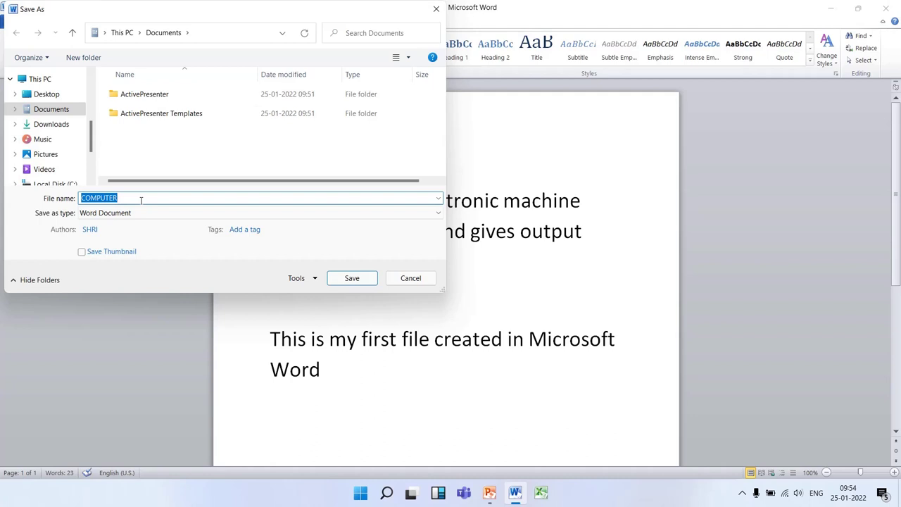
text(MY FIRST DOCUMENT)
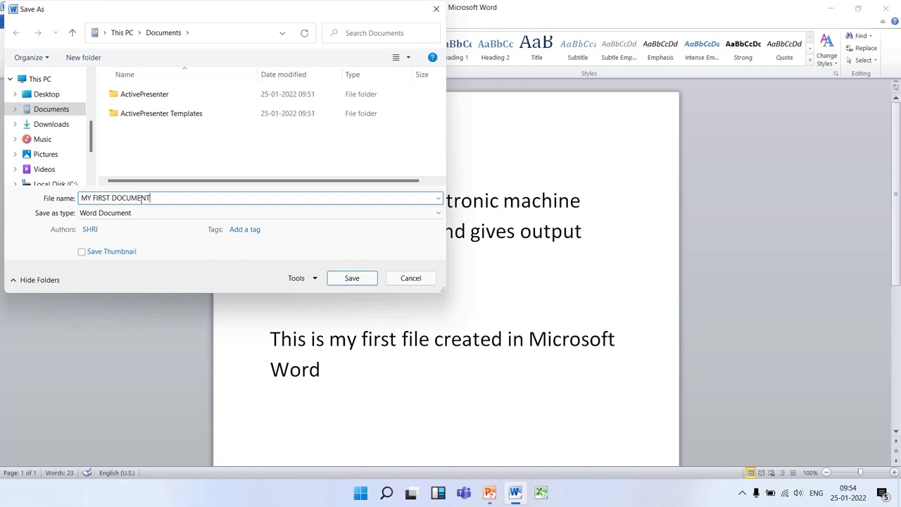
click(46, 94)
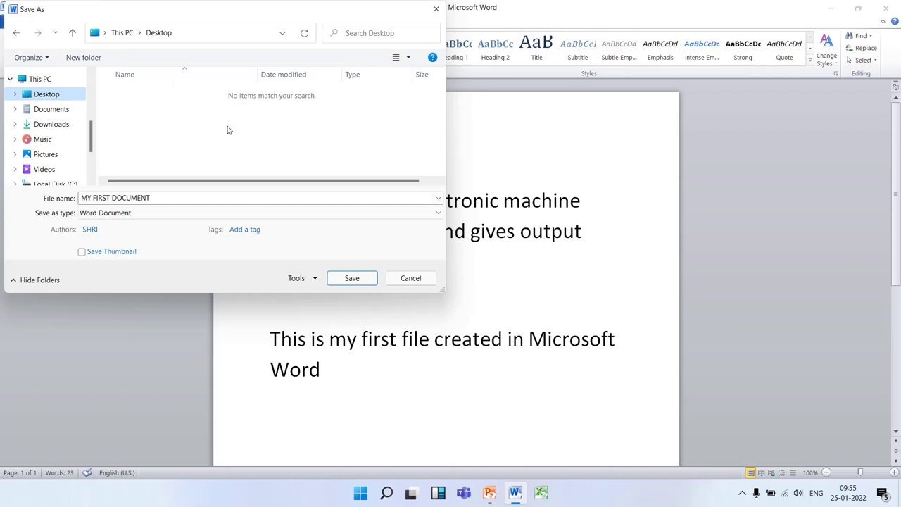
Save MY FIRST DOCUMENT to the Desktop and close Word.
click(352, 279)
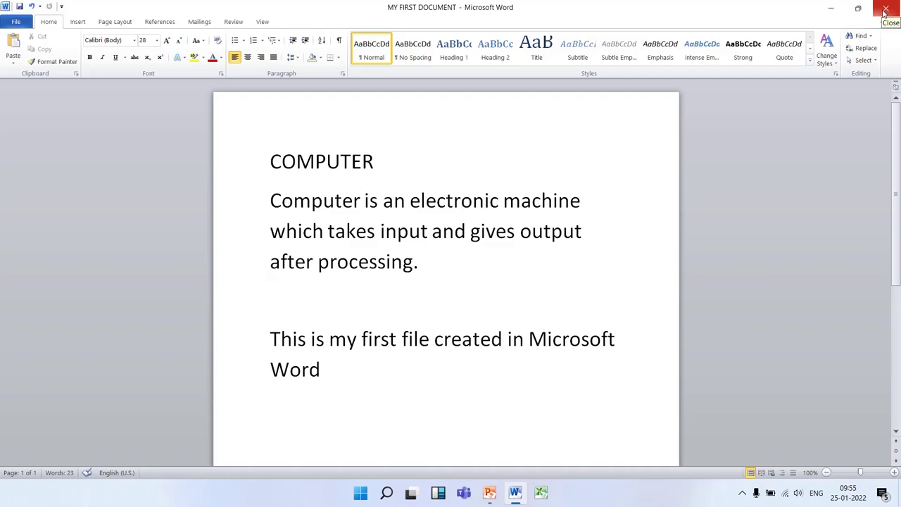
click(886, 13)
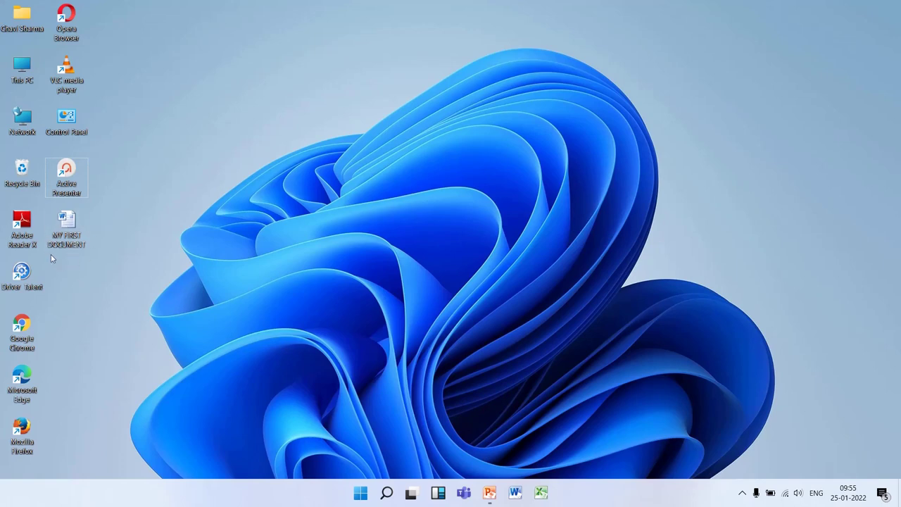
mouse_move(78, 245)
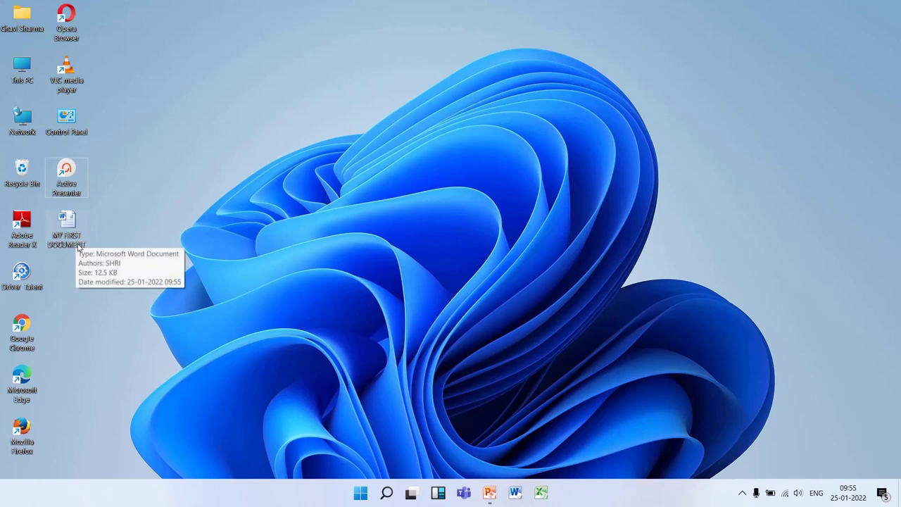
double_click(66, 224)
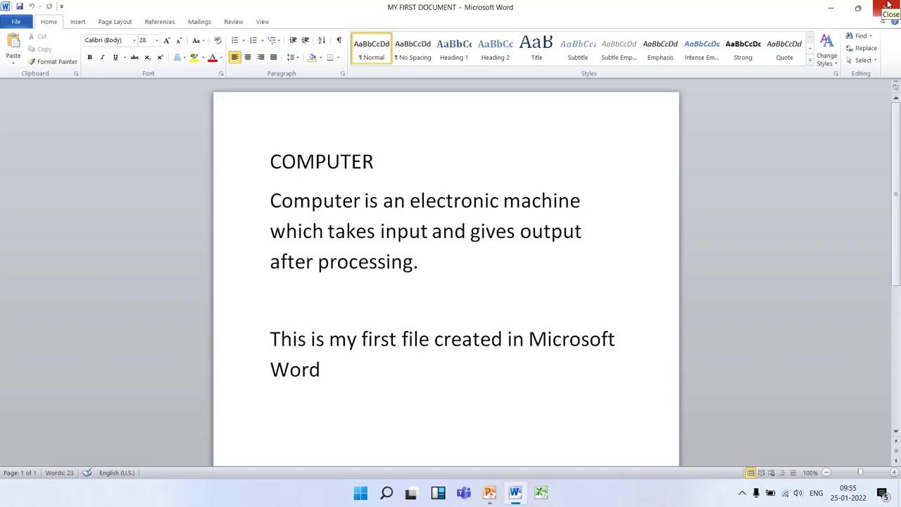
click(888, 4)
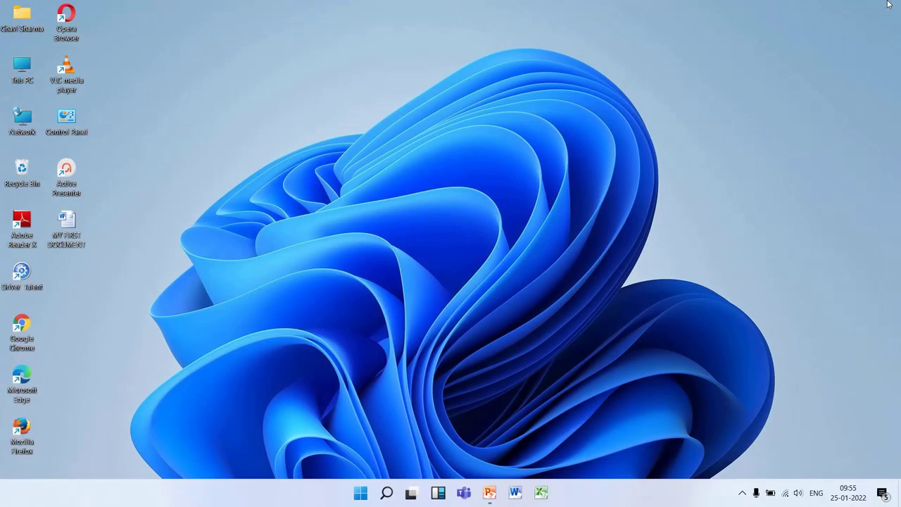